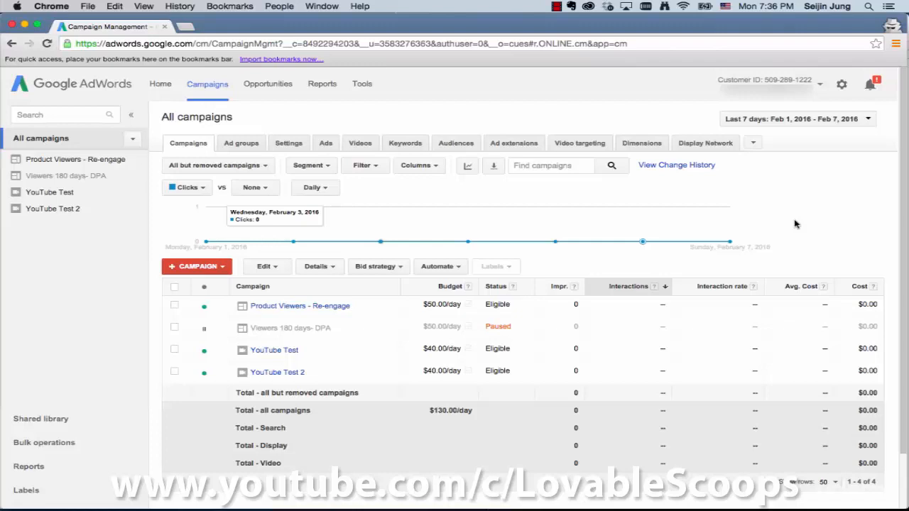
Step: Start a Display Network only campaign named Gmail with the marketing objective of getting customers to buy on your website
left_click(216, 270)
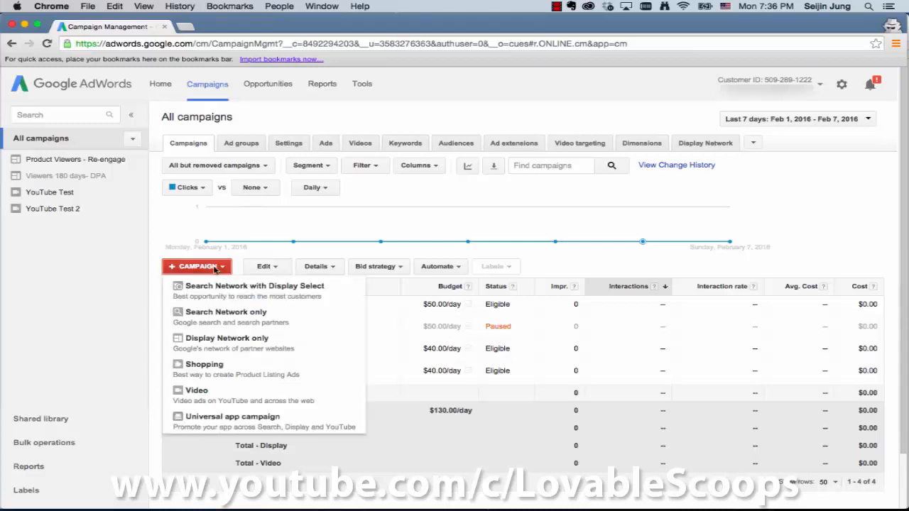
left_click(250, 348)
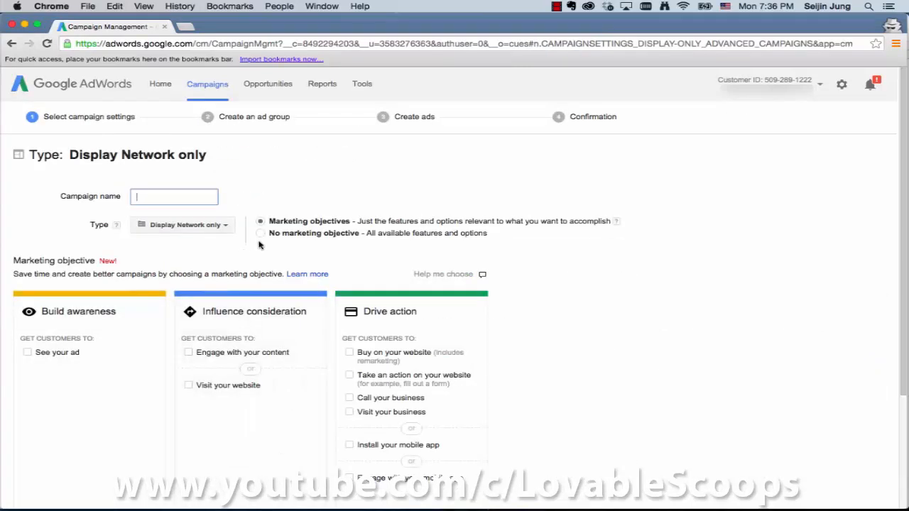
type("Gmail")
left_click(540, 327)
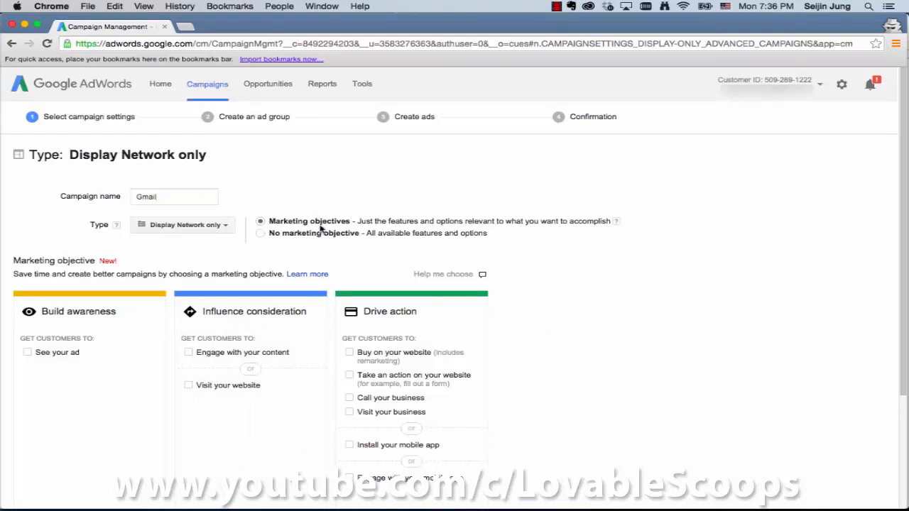
scroll(336, 252, "down", 2)
left_click(349, 268)
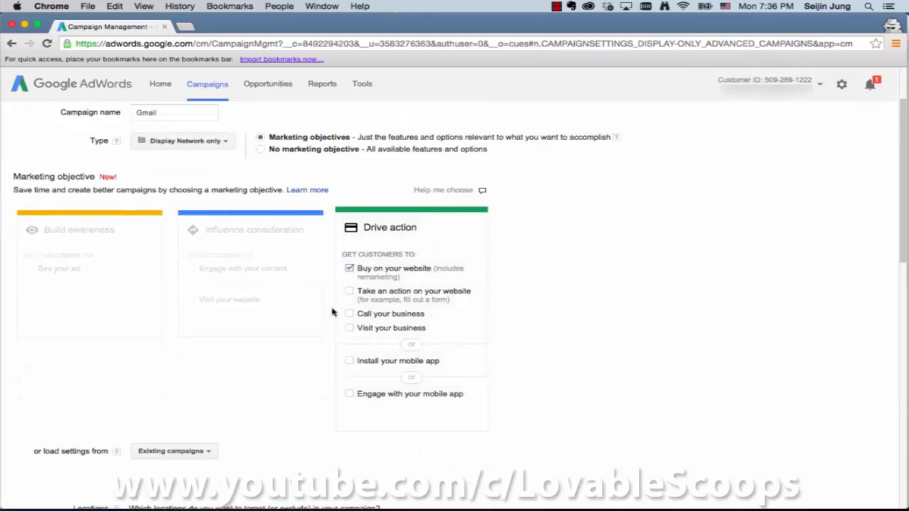
Step: Enter the campaign's daily budget and save the campaign settings to continue to ad group creation
scroll(331, 313, "down", 5)
scroll(324, 308, "down", 2)
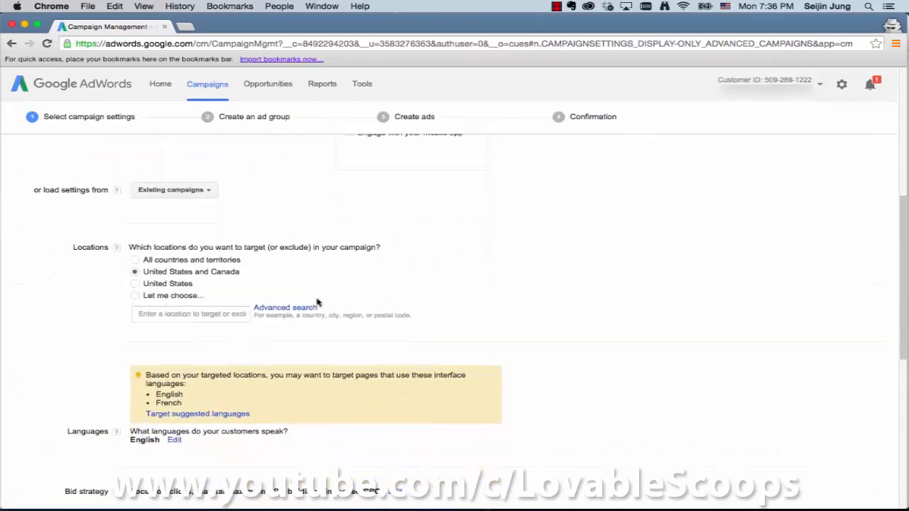
scroll(359, 272, "down", 6)
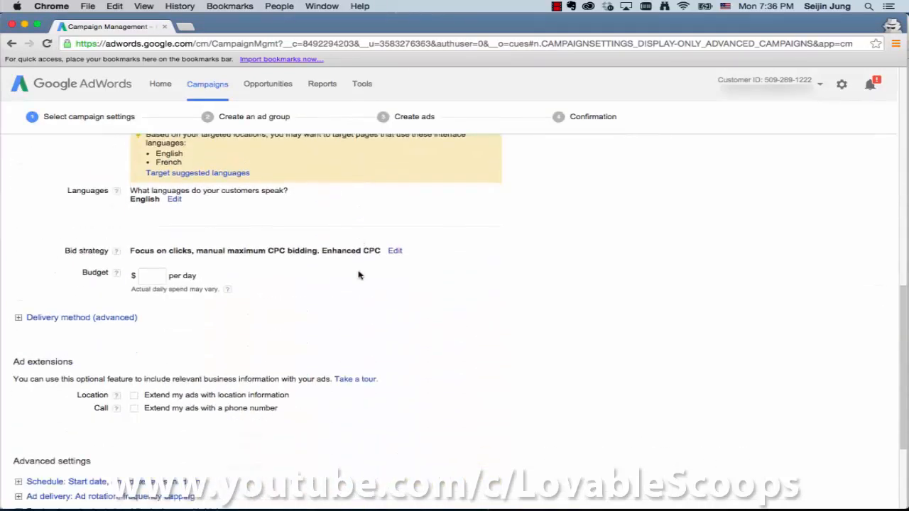
left_click(161, 278)
scroll(325, 303, "down", 4)
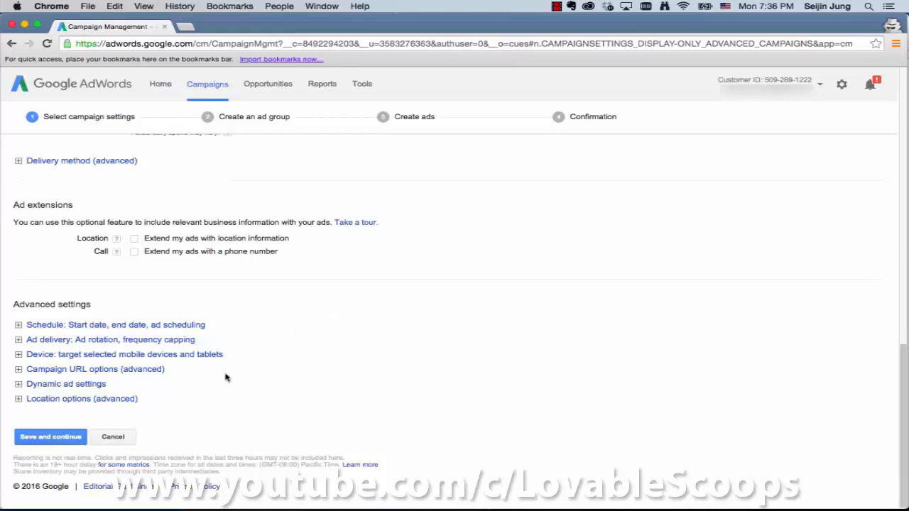
left_click(65, 440)
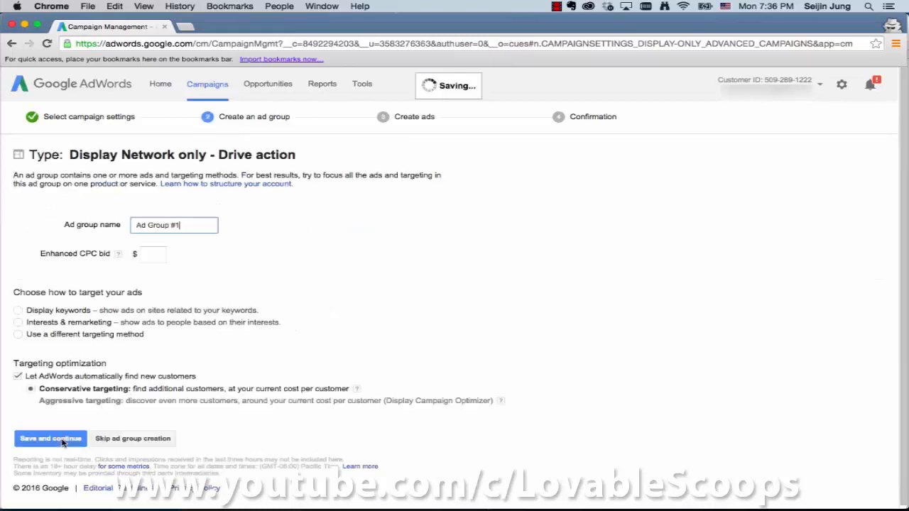
Step: Name the ad group "Current users 1" and set its Enhanced CPC bid to $3
triple_click(175, 226)
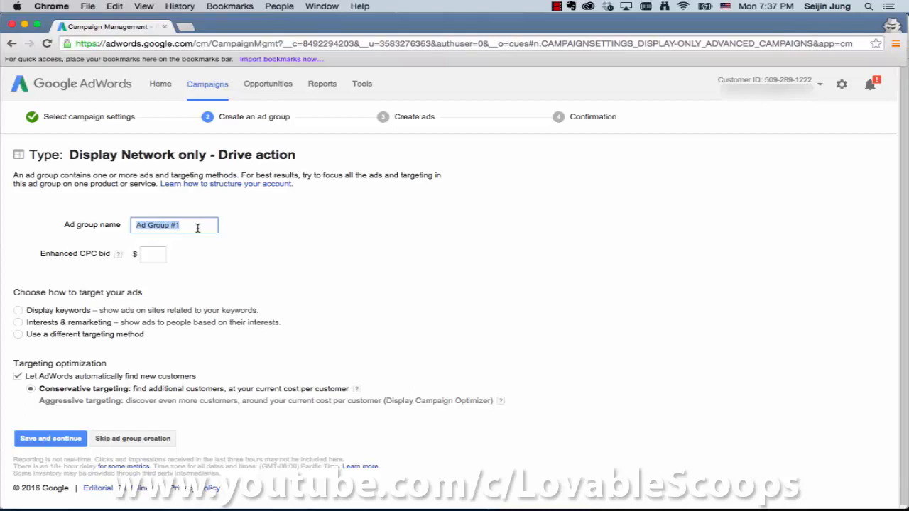
type("Current users 1")
left_click(240, 259)
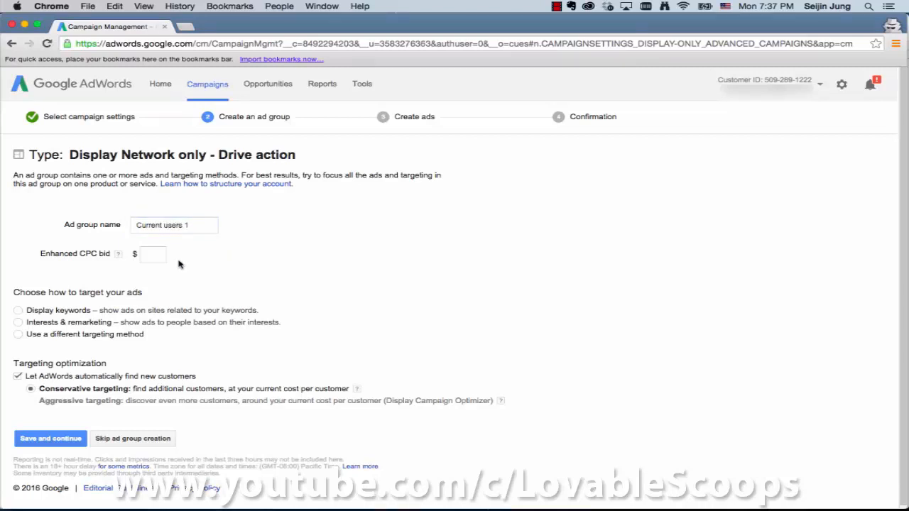
left_click(152, 255)
type("3")
left_click(345, 279)
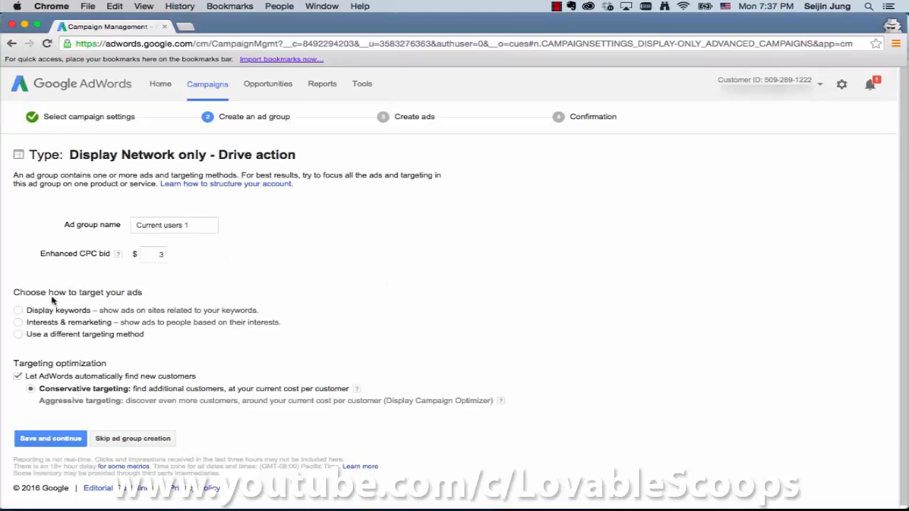
Step: Target the ad group by interests & remarketing, adding the customer email list "Existing user list 1"
left_click(17, 323)
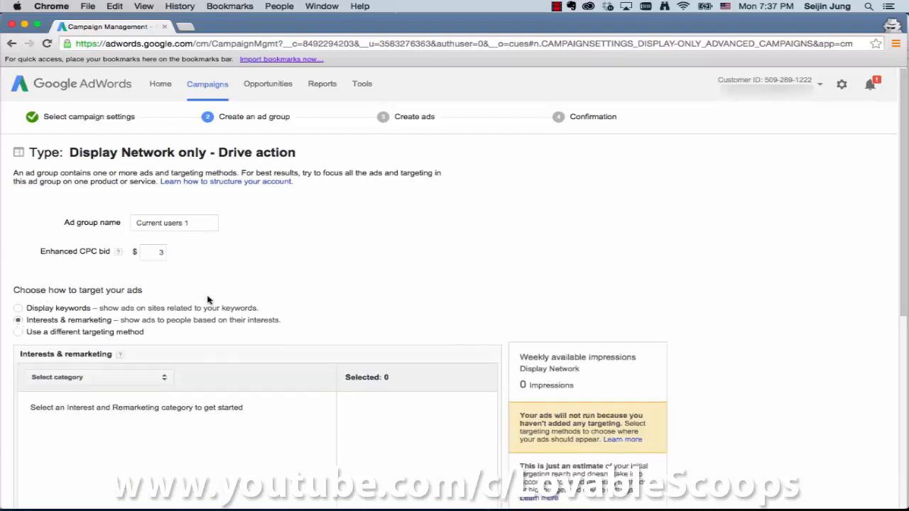
scroll(208, 301, "down", 3)
left_click(165, 292)
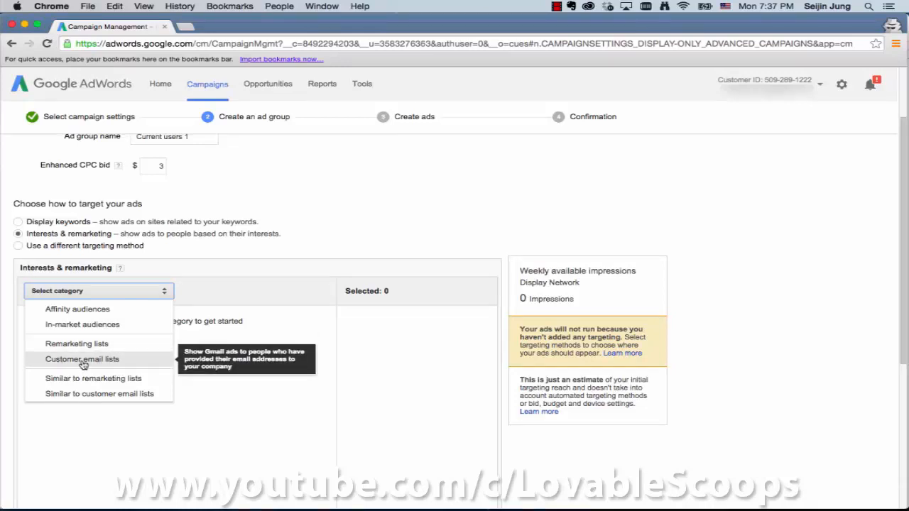
left_click(110, 362)
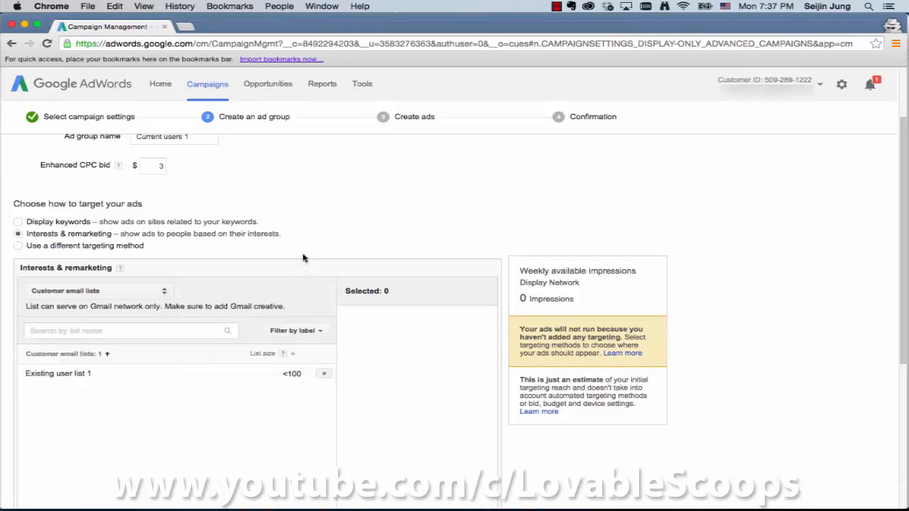
scroll(304, 250, "down", 1)
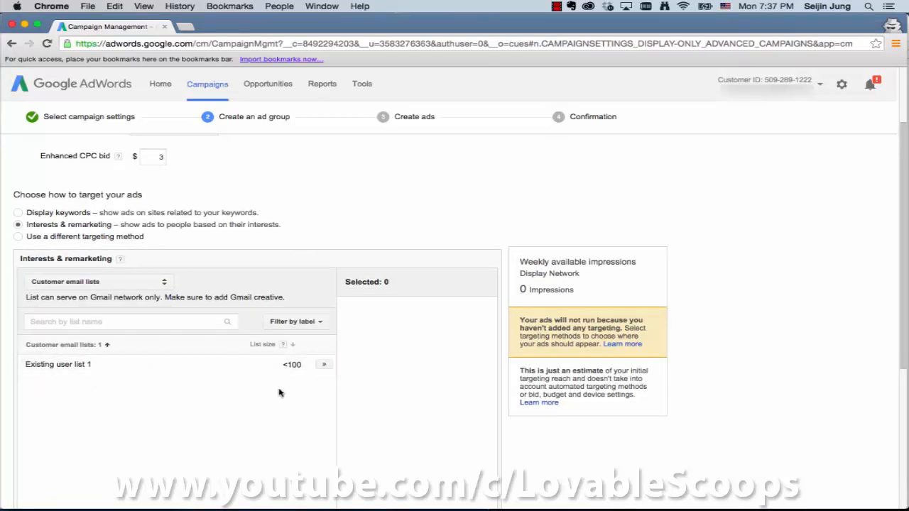
left_click(324, 364)
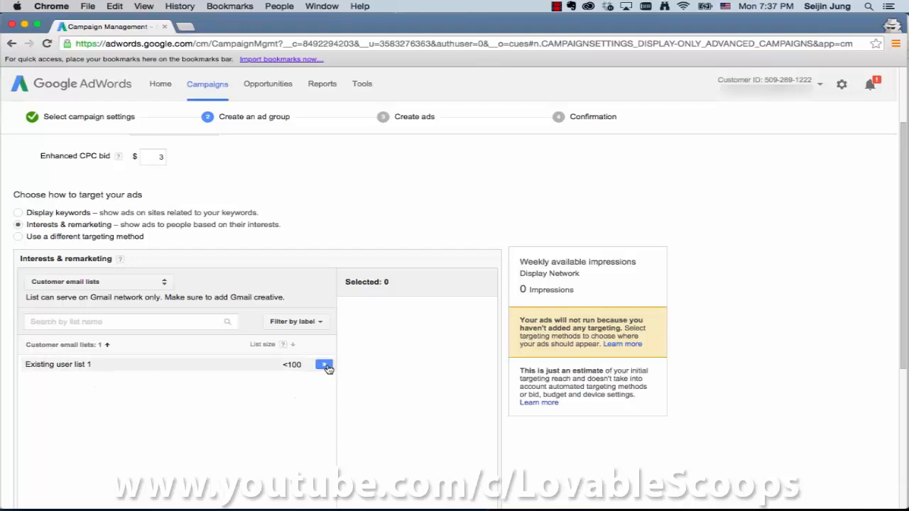
scroll(339, 268, "up", 1)
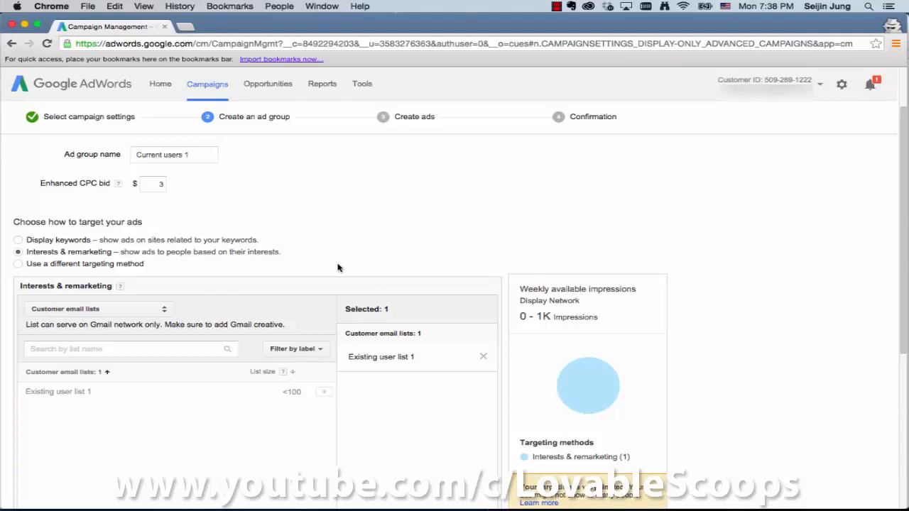
Step: Save the ad group and skip the standard ad creation stage
scroll(338, 268, "down", 8)
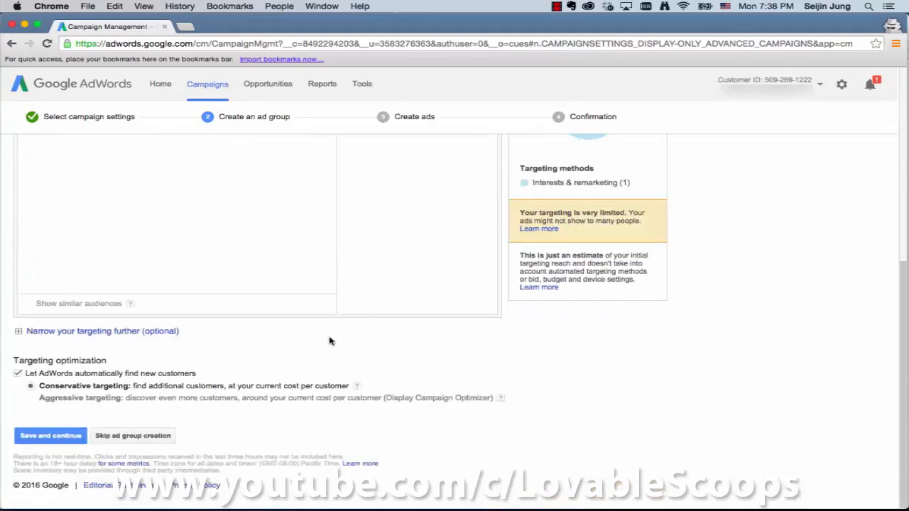
left_click(75, 439)
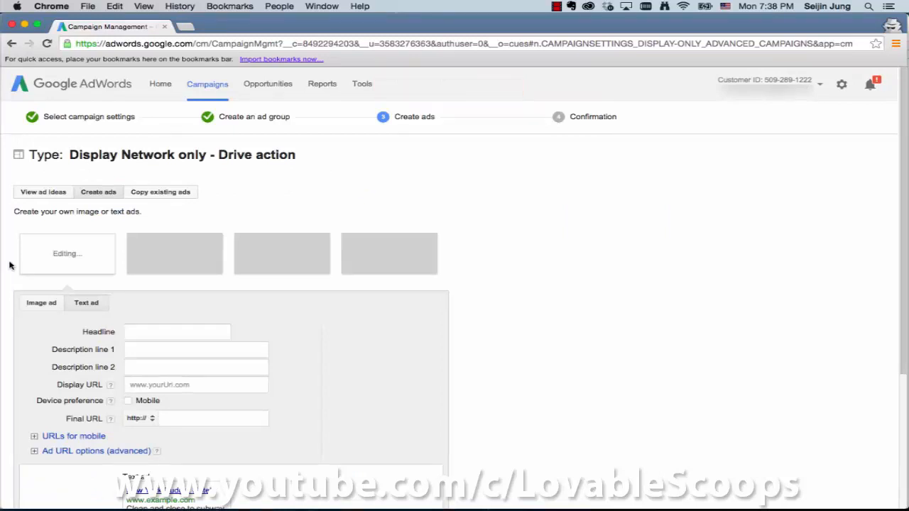
scroll(9, 266, "down", 3)
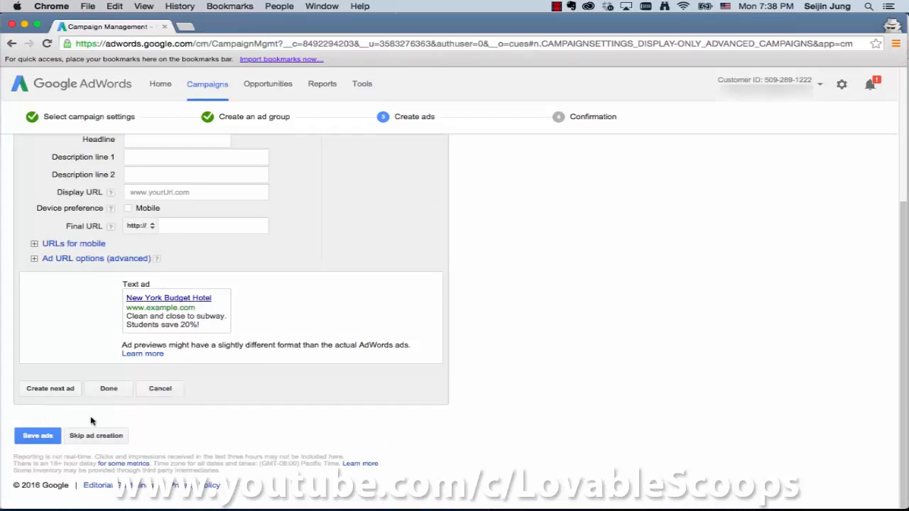
left_click(106, 439)
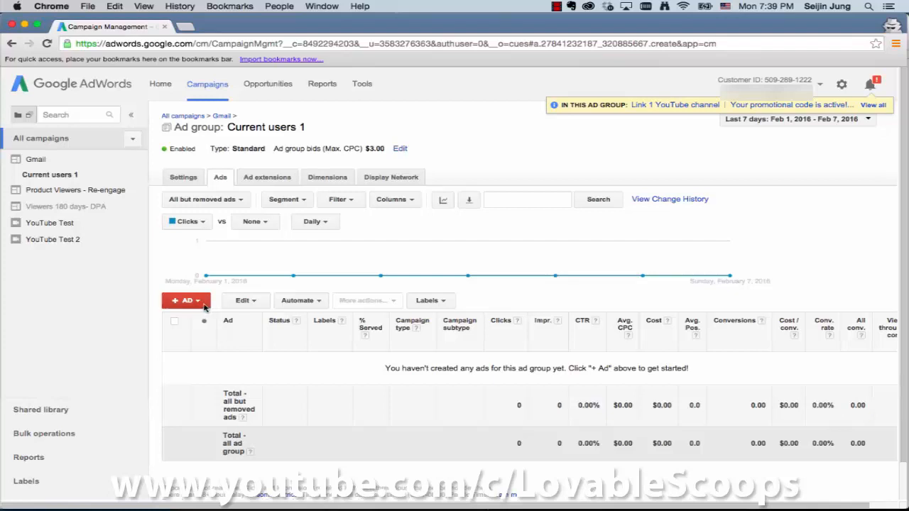
Step: Create a Gmail ad from the ad gallery in the new ad group, using the Gmail image template
left_click(204, 306)
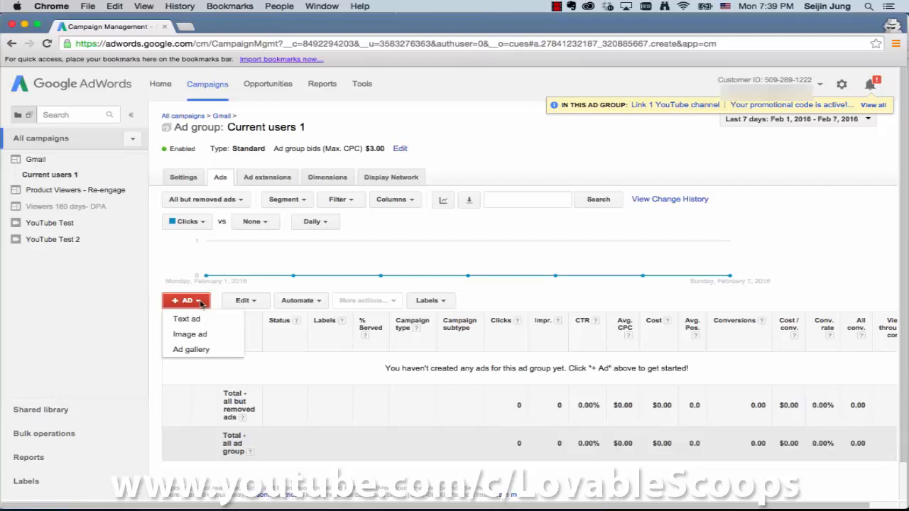
left_click(192, 350)
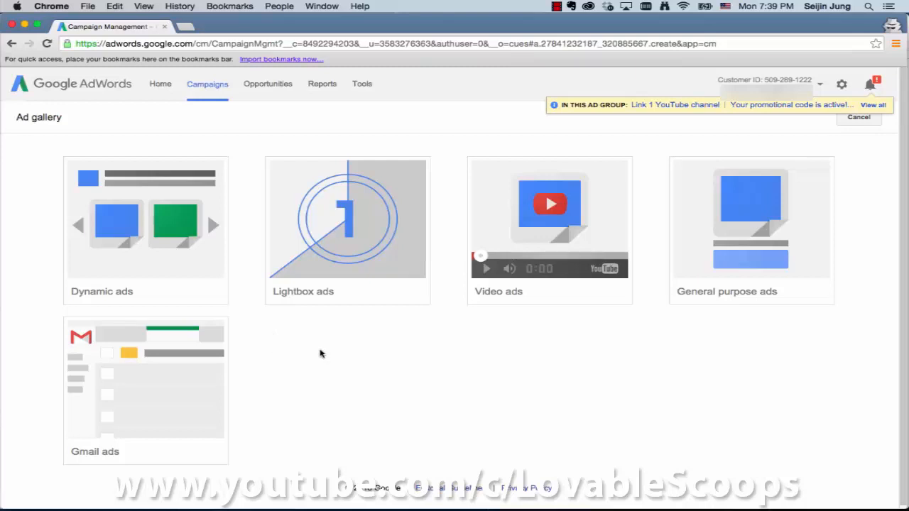
mouse_move(183, 401)
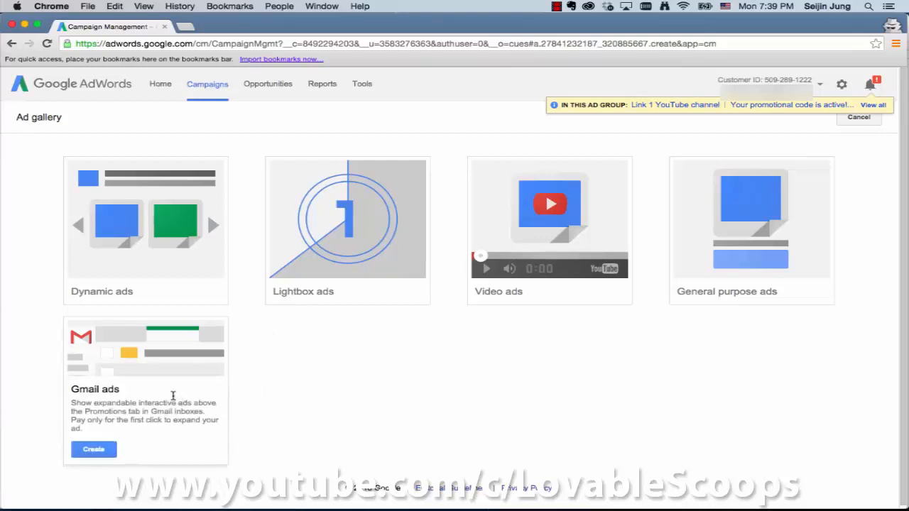
left_click(93, 450)
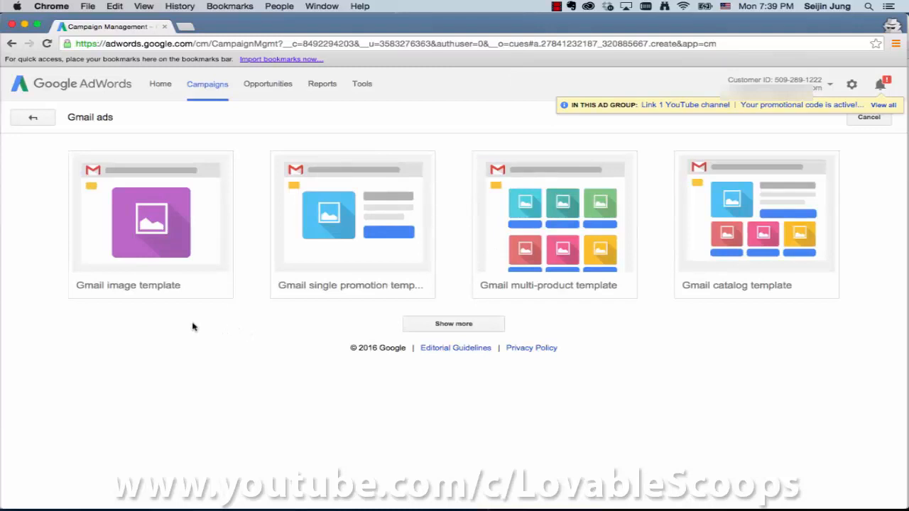
mouse_move(158, 192)
left_click(157, 224)
left_click(127, 222)
left_click(81, 232)
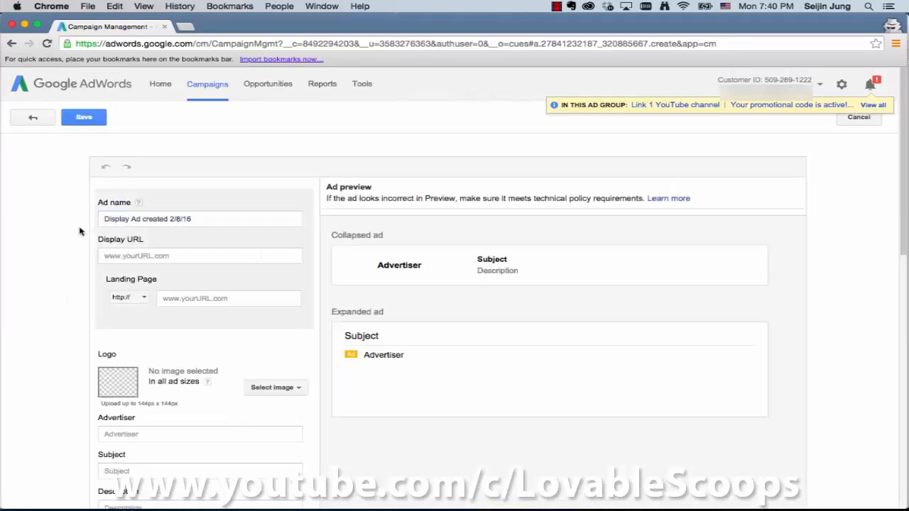
Step: Name the ad "Gmail test" and enter the grocerynow website address as its display URL and landing page
left_click(195, 221)
type("Gmail test")
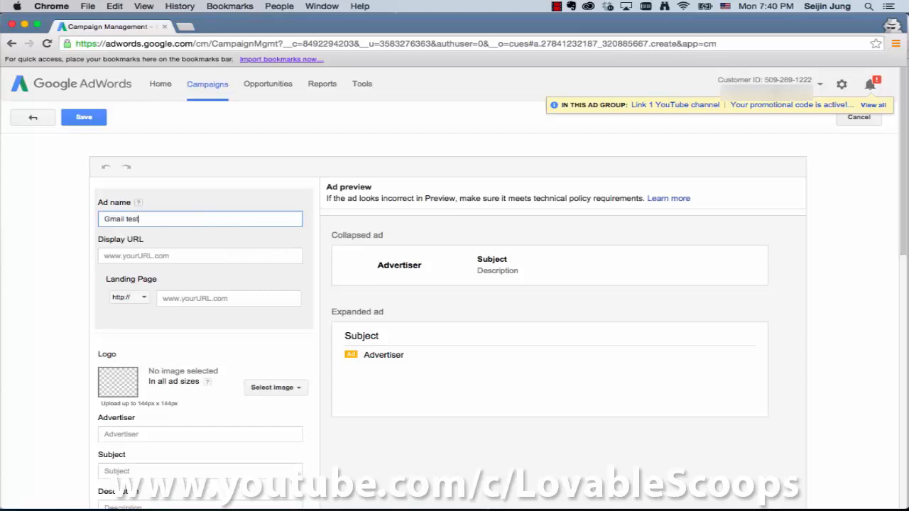
left_click(76, 257)
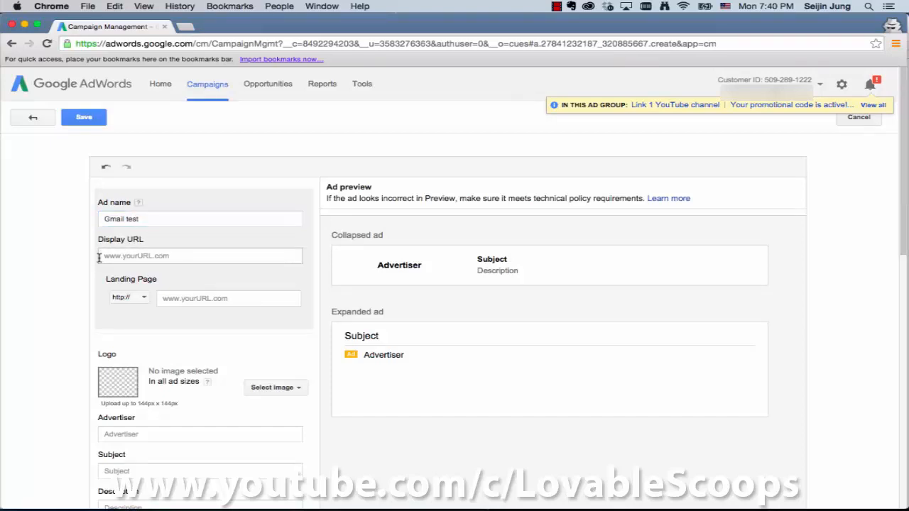
left_click(151, 256)
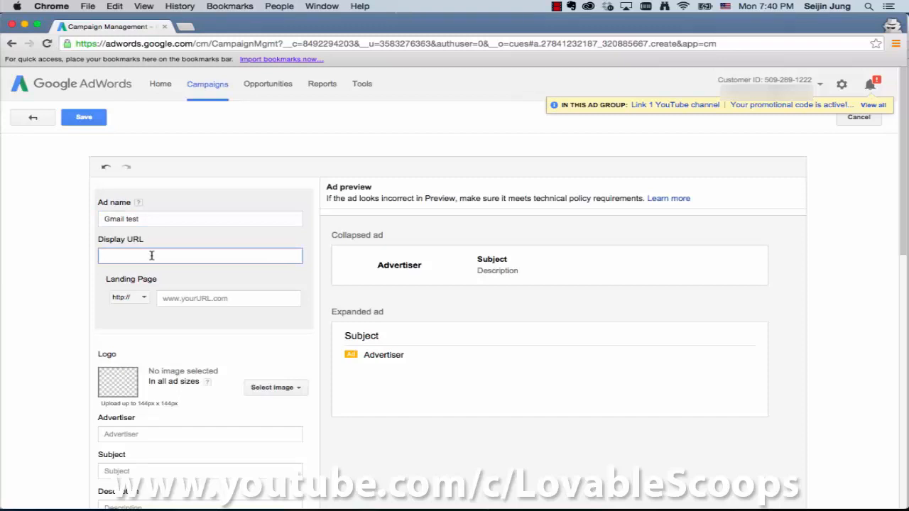
type("seijinjung.wix.com/grocerynow")
left_click(61, 270)
scroll(57, 277, "down", 3)
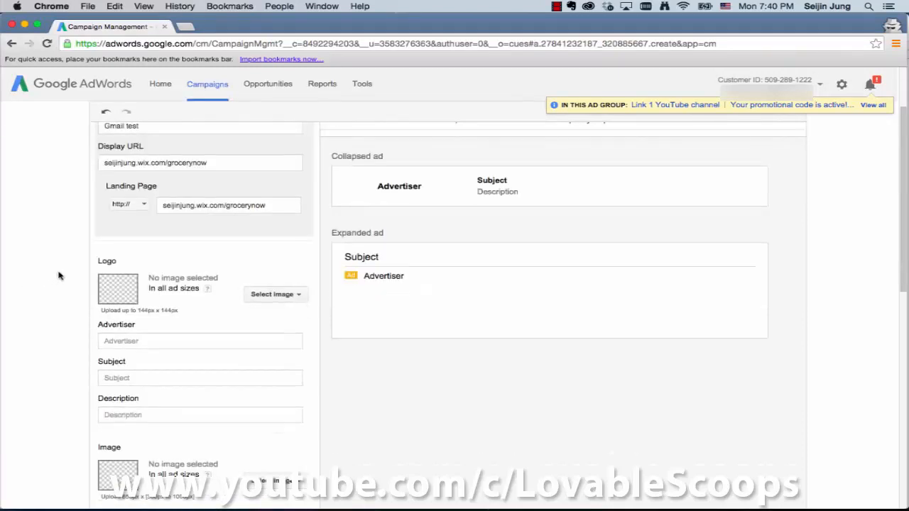
Step: Use the previously uploaded logo.png as the ad's logo and set the advertiser to "Grocery Now"
left_click(279, 296)
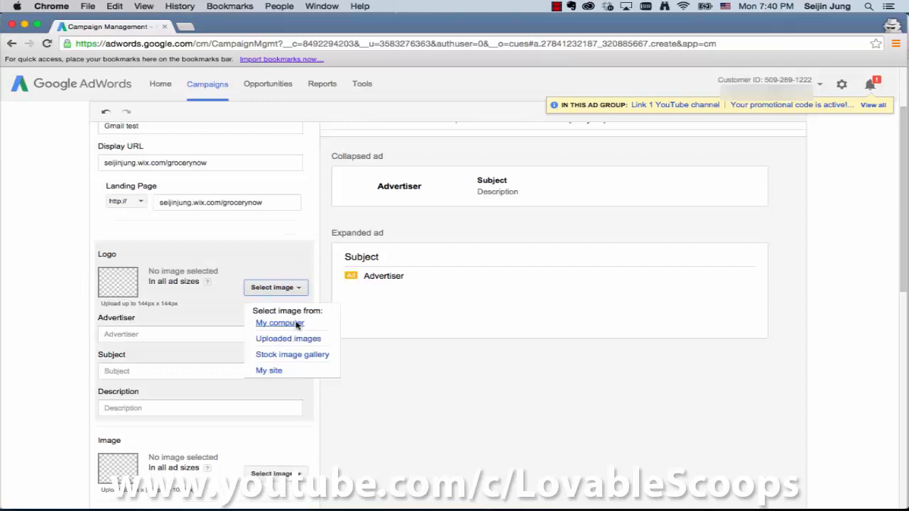
left_click(303, 341)
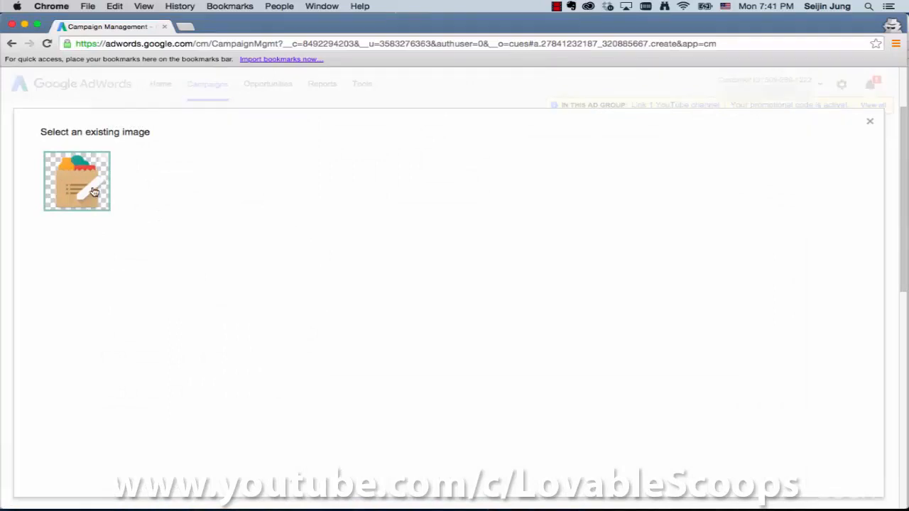
left_click(96, 191)
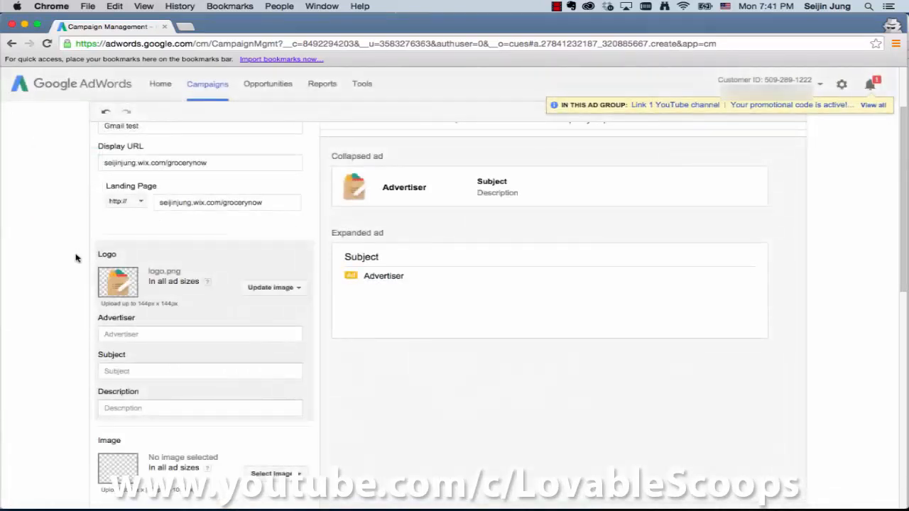
scroll(76, 258, "down", 1)
left_click(168, 318)
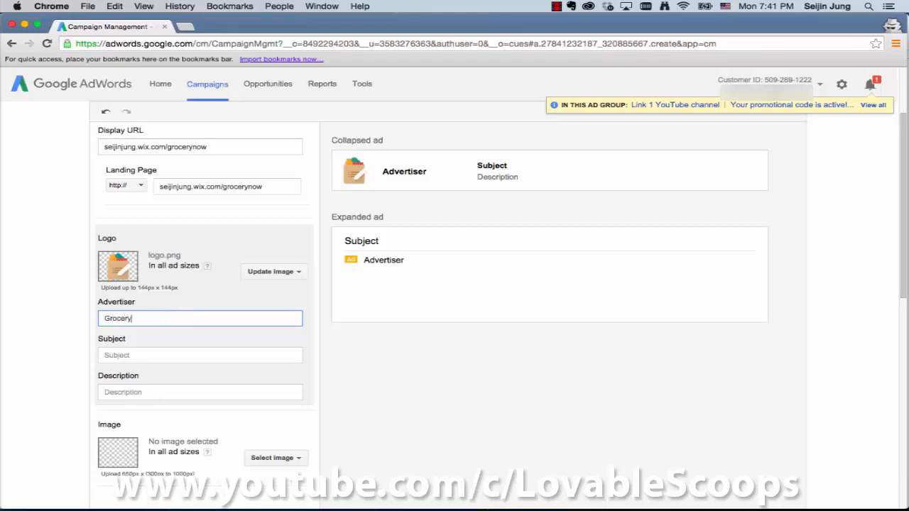
left_click(69, 337)
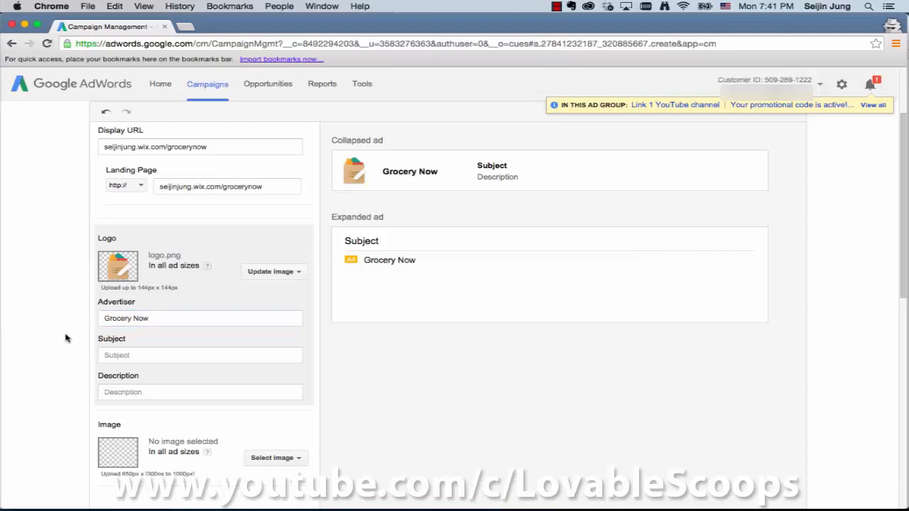
Step: Set the ad's subject to "Get fresh grocery now!" and its description to "Fruits, Veggies, and More. Experience a whole new grocery shopping!"
left_click(141, 353)
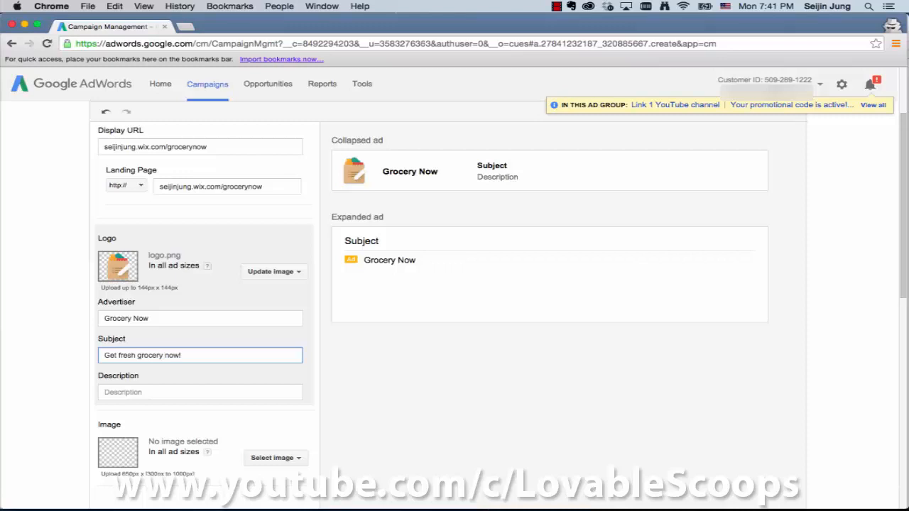
left_click(132, 392)
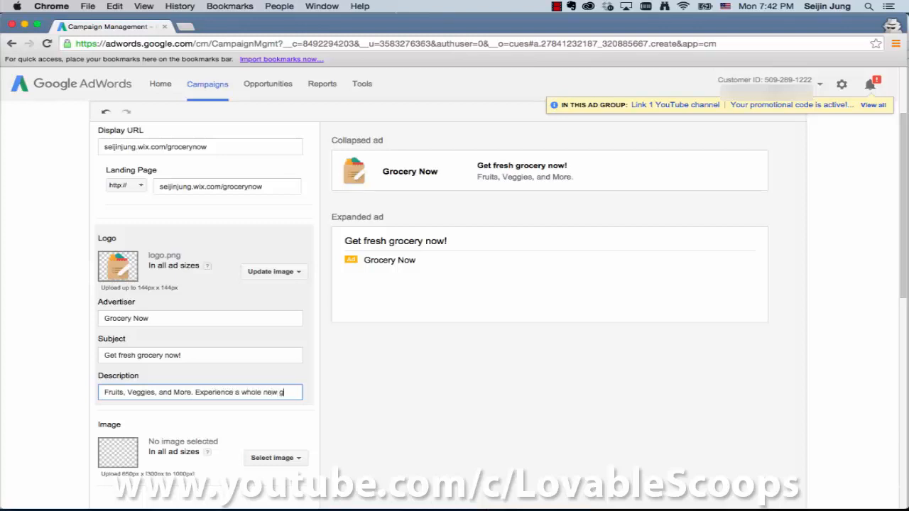
type("cery shopping")
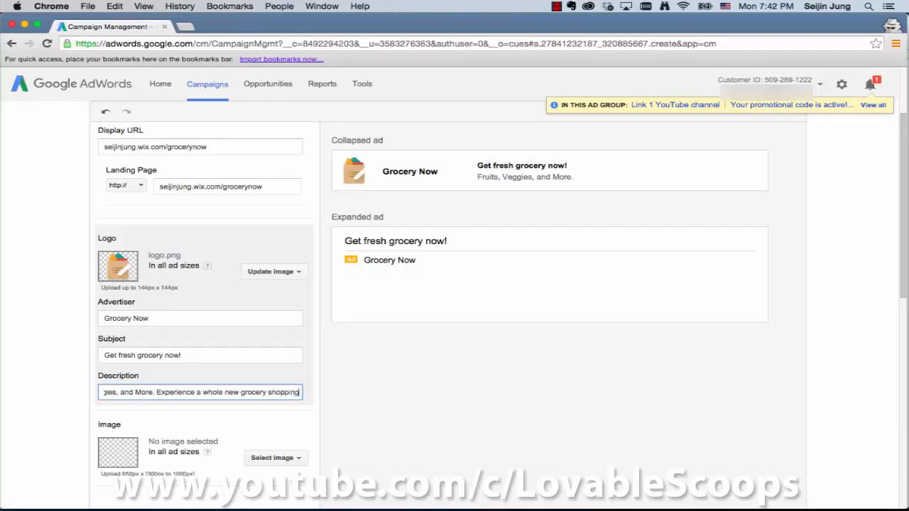
left_click(62, 373)
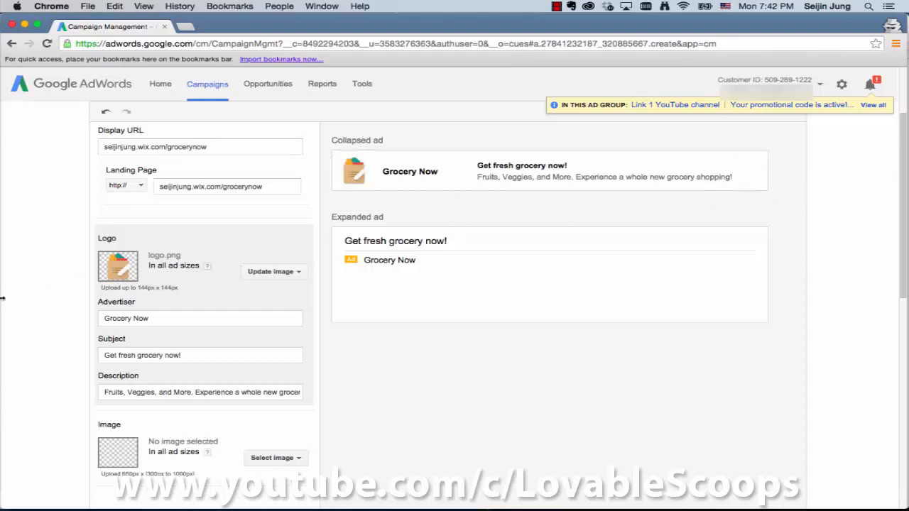
Step: Upload the gmail_ad PNG from the computer's Desktop as the ad's main image
scroll(40, 297, "down", 1)
scroll(39, 297, "down", 4)
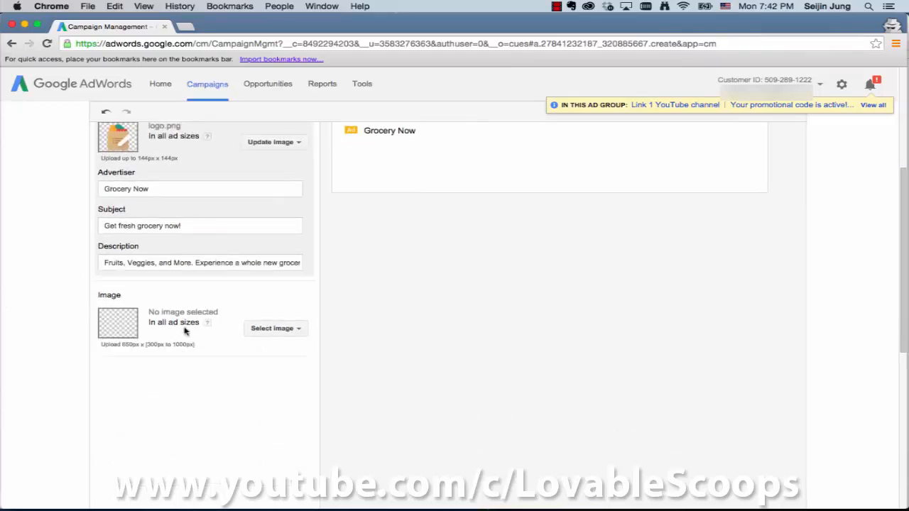
left_click(277, 329)
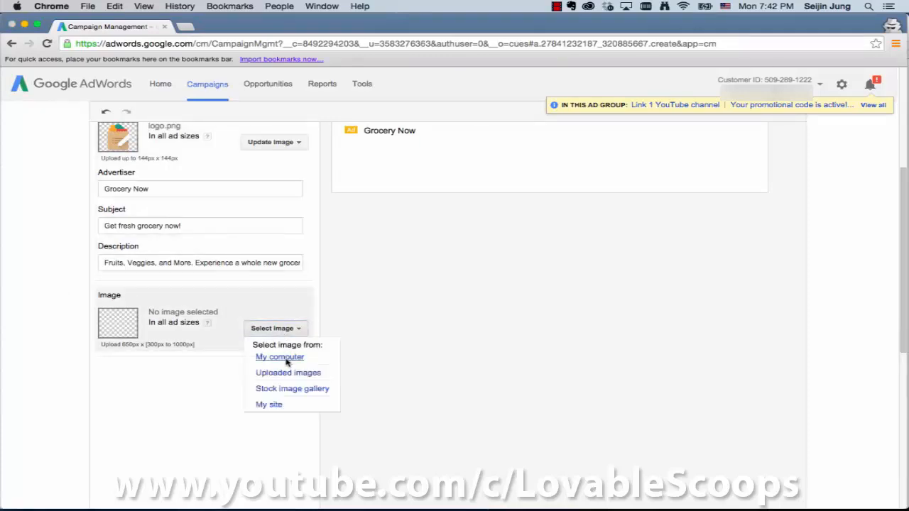
left_click(288, 359)
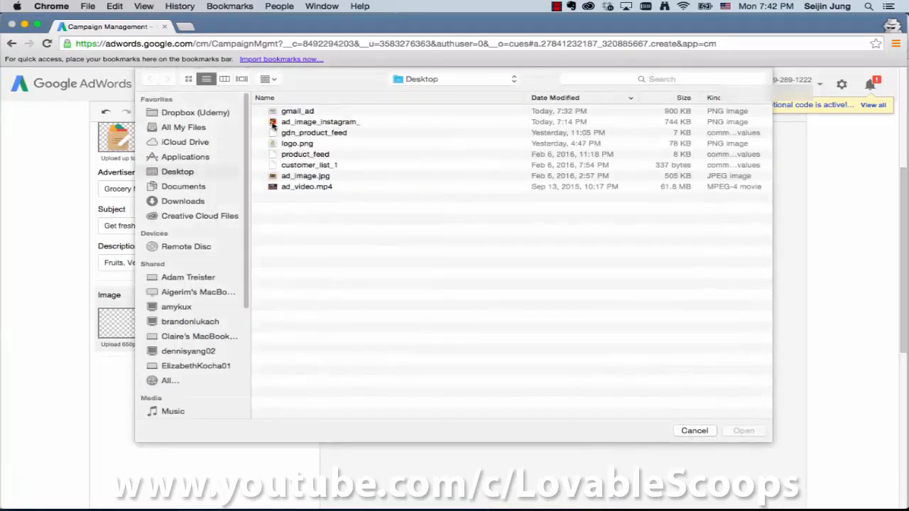
double_click(297, 116)
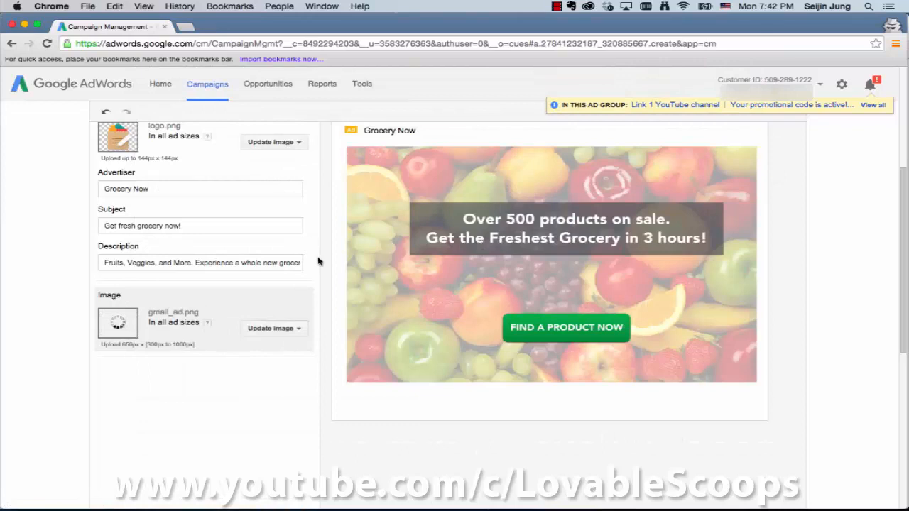
Step: Check the collapsed and expanded previews of the Gmail ad and save the ad
scroll(321, 270, "up", 2)
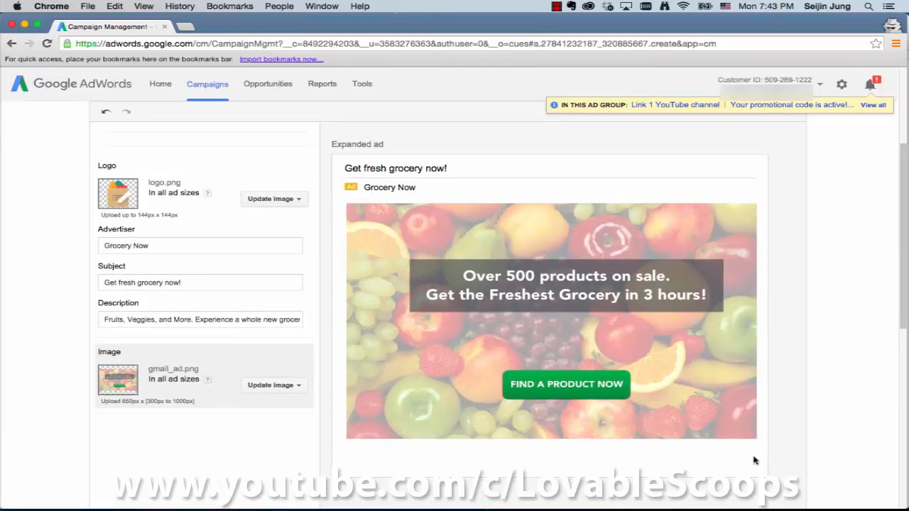
scroll(480, 282, "up", 5)
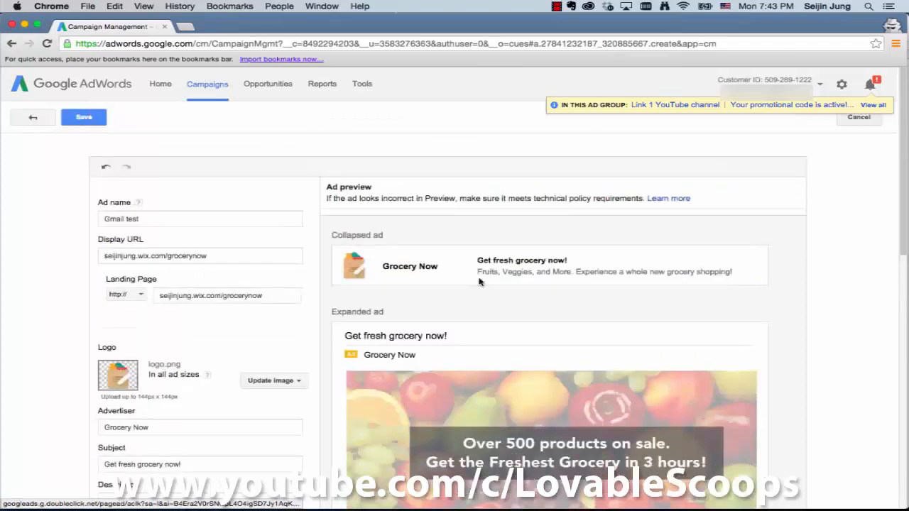
scroll(512, 279, "down", 3)
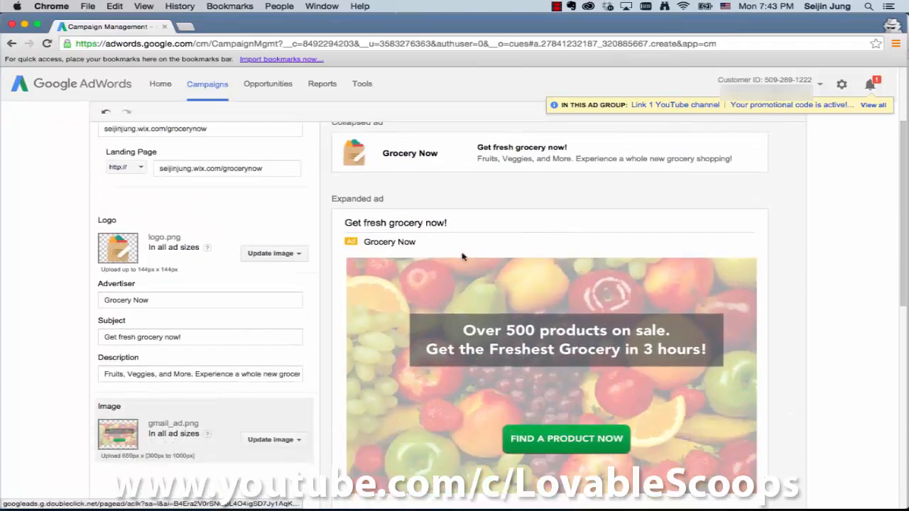
scroll(352, 213, "down", 2)
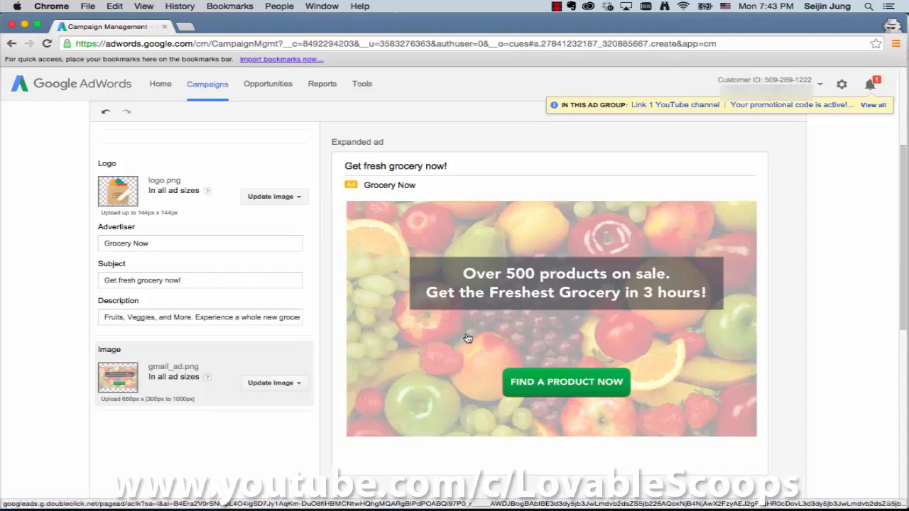
scroll(320, 299, "up", 5)
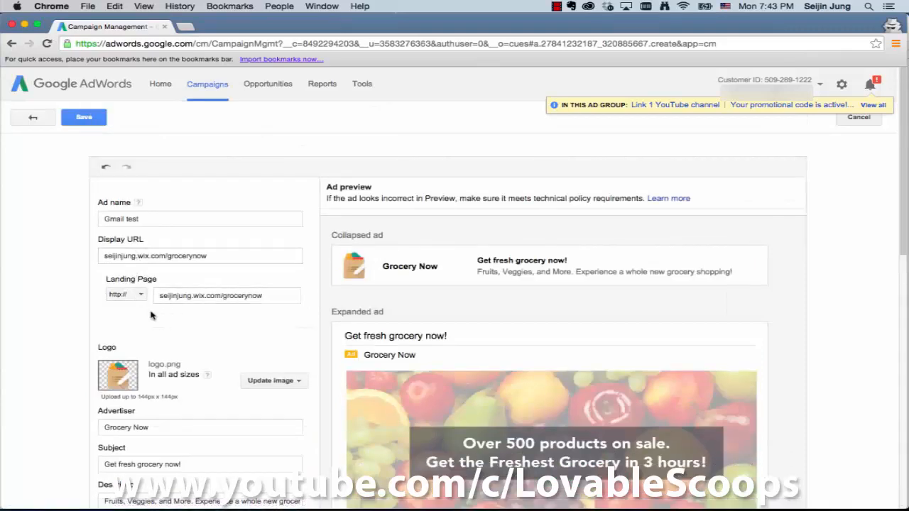
scroll(68, 306, "down", 2)
scroll(68, 305, "down", 8)
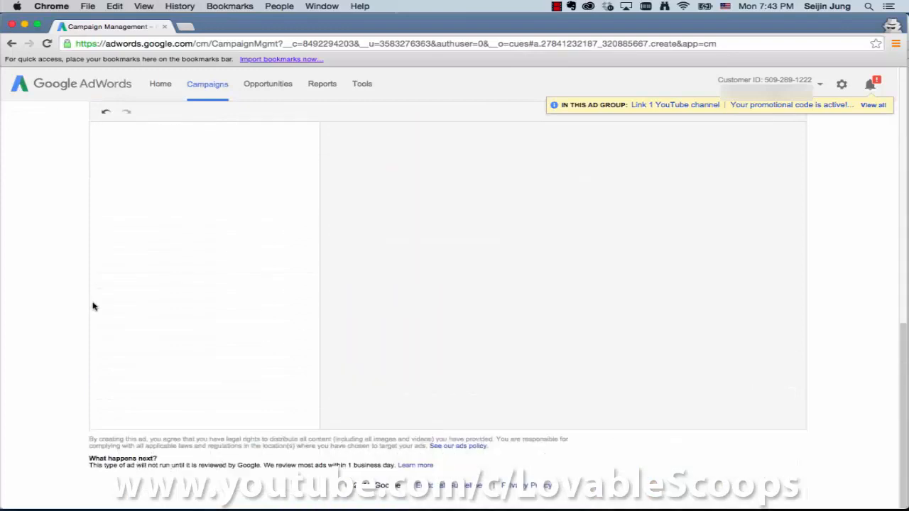
scroll(93, 307, "up", 10)
left_click(86, 118)
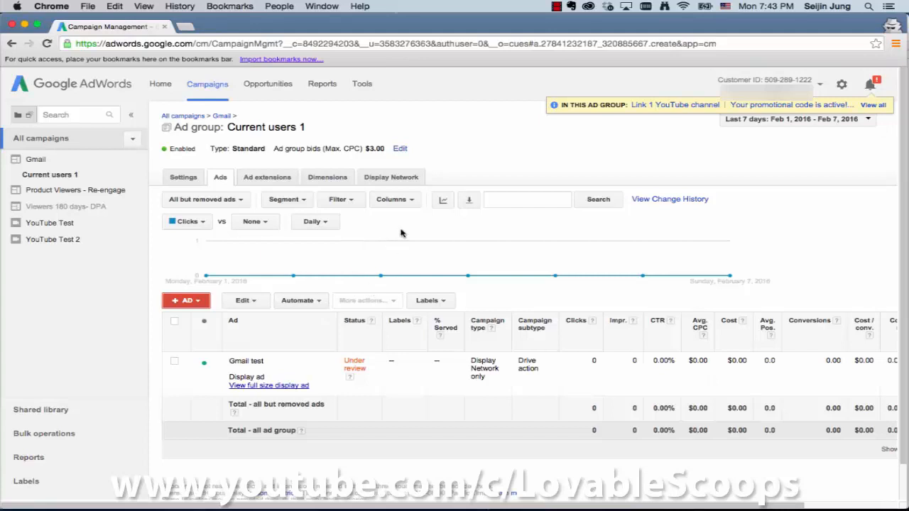
Step: Add Placements as a targeting method in the ad group's Display Network targeting
left_click(396, 178)
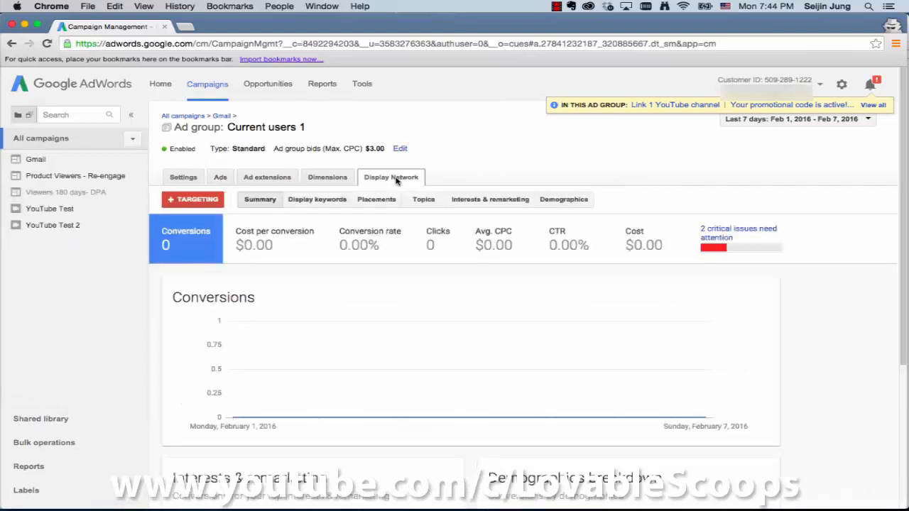
left_click(384, 201)
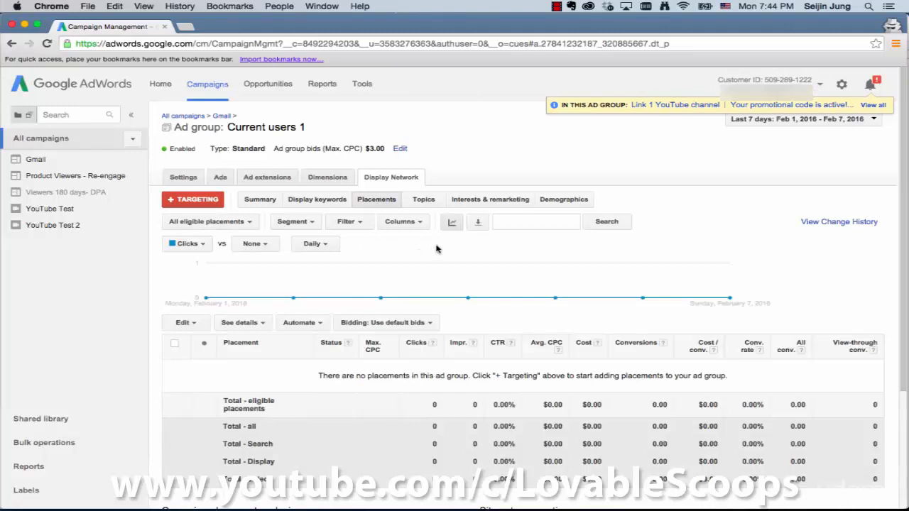
scroll(213, 204, "down", 1)
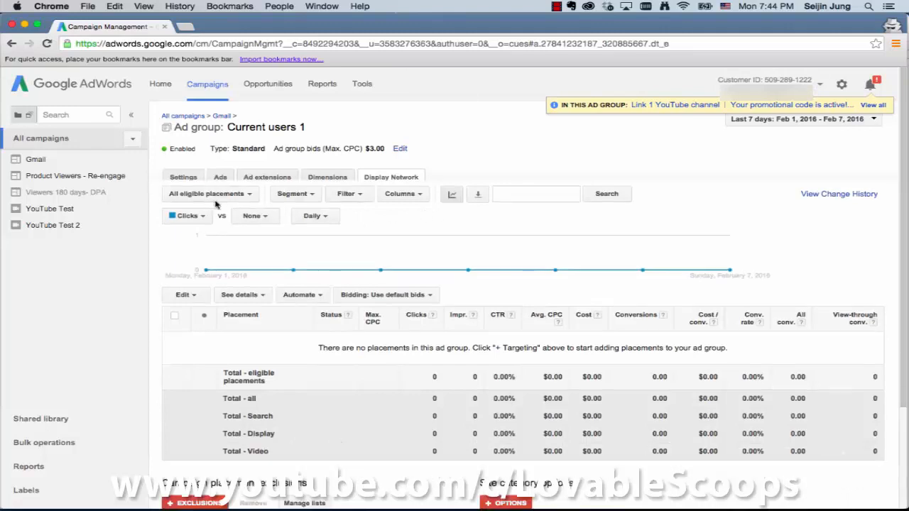
scroll(315, 315, "down", 2)
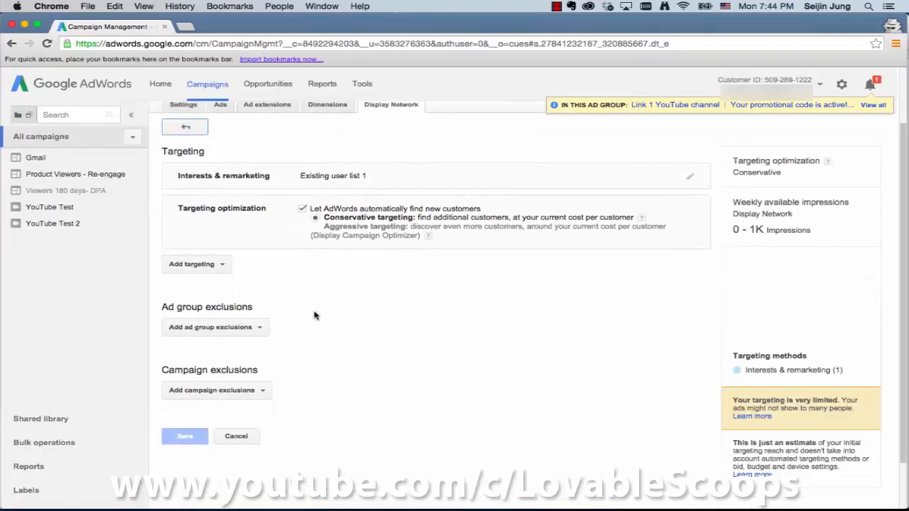
scroll(314, 314, "up", 2)
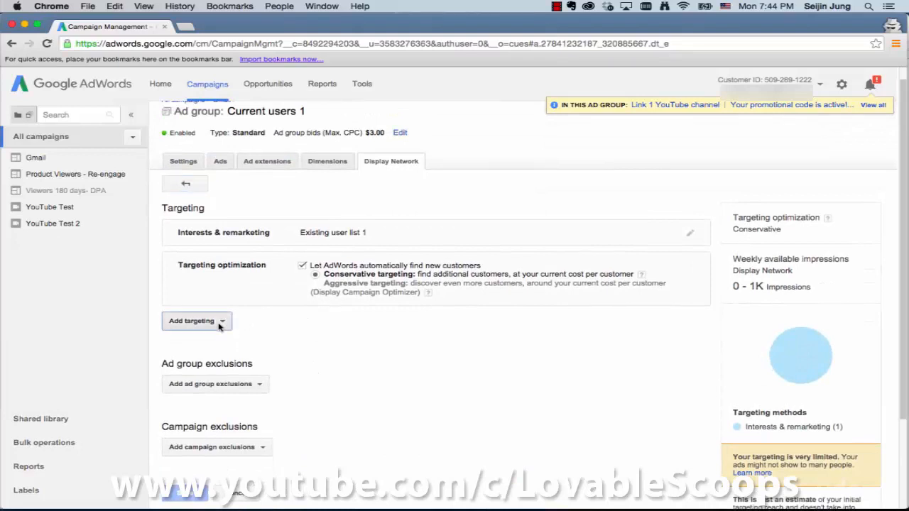
left_click(220, 323)
left_click(217, 357)
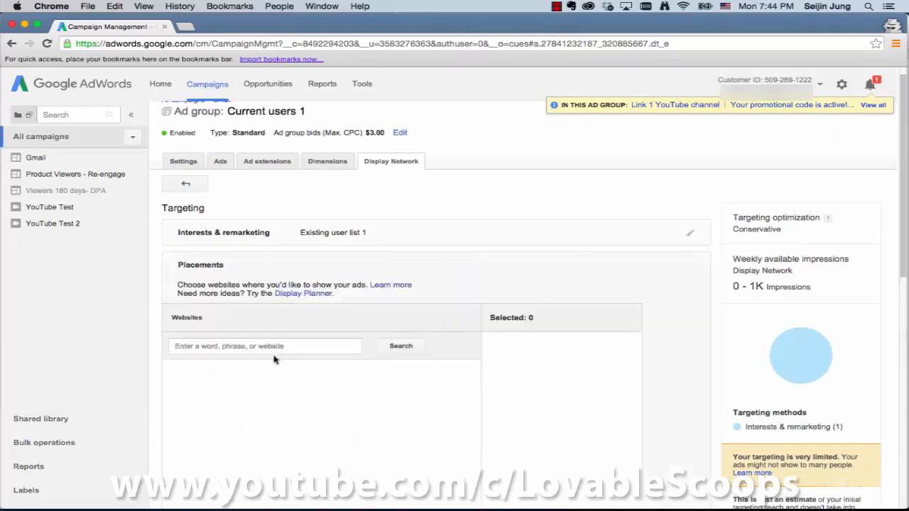
Step: Search the placement websites for mail.google.com and add mail.google.com to the selected placements
scroll(434, 290, "down", 1)
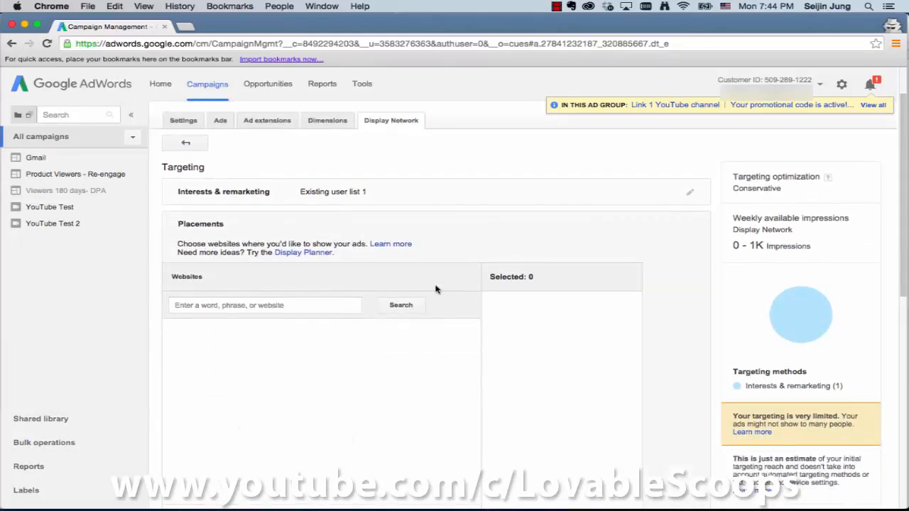
left_click(321, 306)
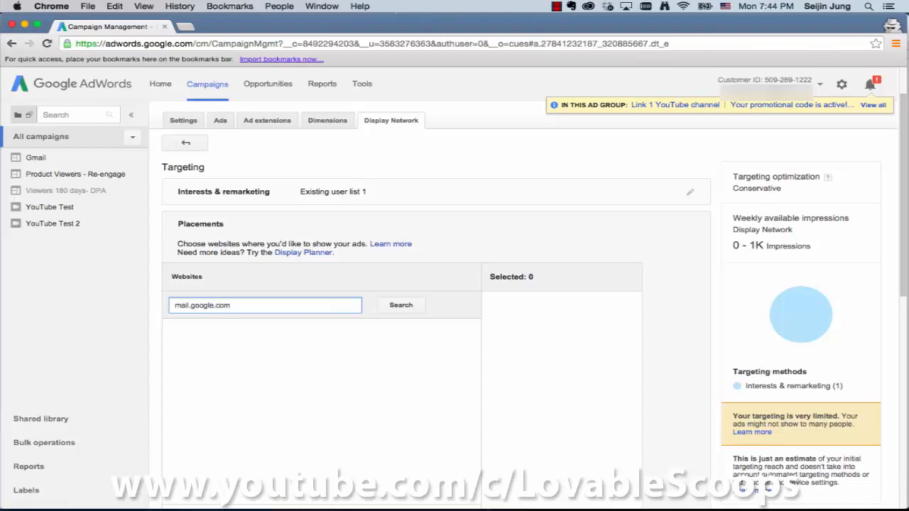
left_click(415, 306)
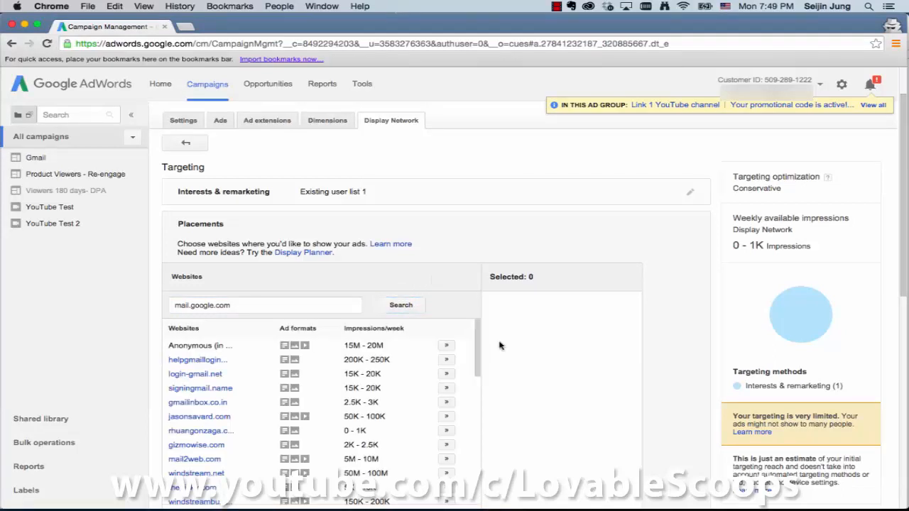
scroll(485, 245, "down", 3)
left_click_drag(481, 232, 476, 291)
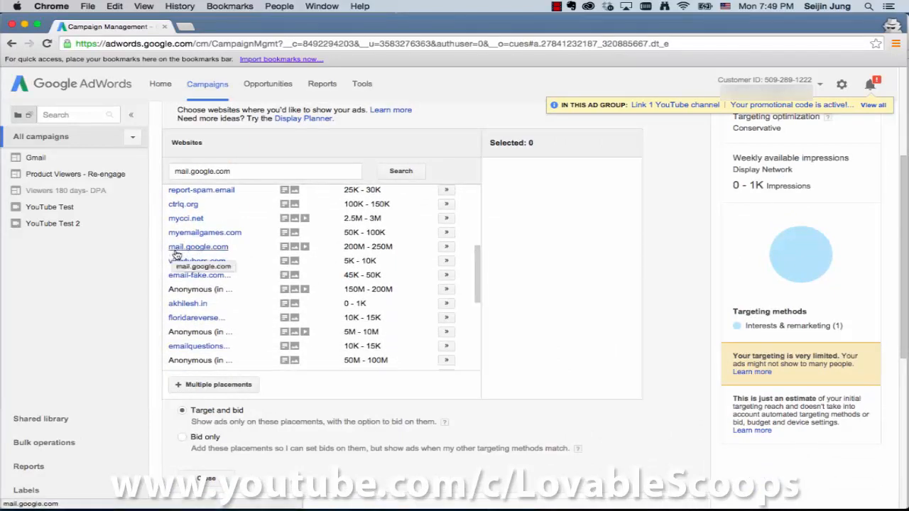
left_click(446, 246)
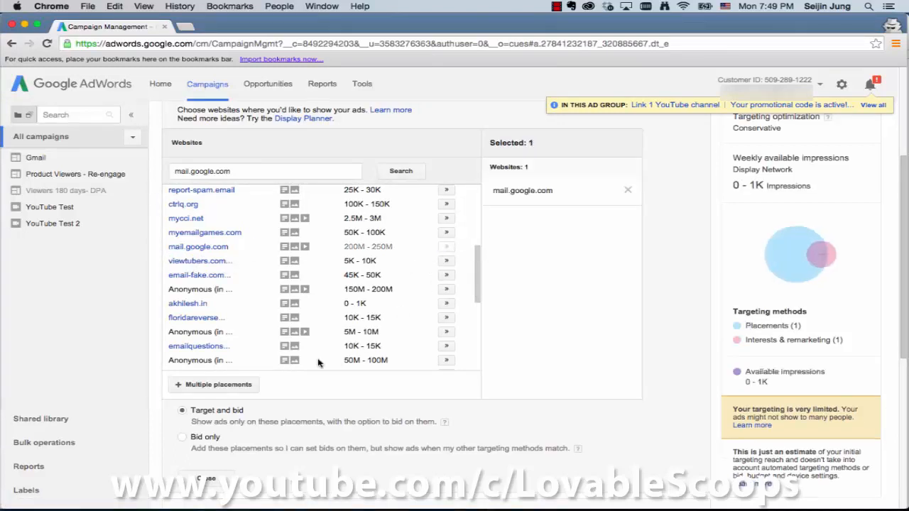
Step: Save the ad group's targeting with the new placement and go back to the Gmail campaign
scroll(311, 332, "down", 5)
scroll(311, 332, "down", 10)
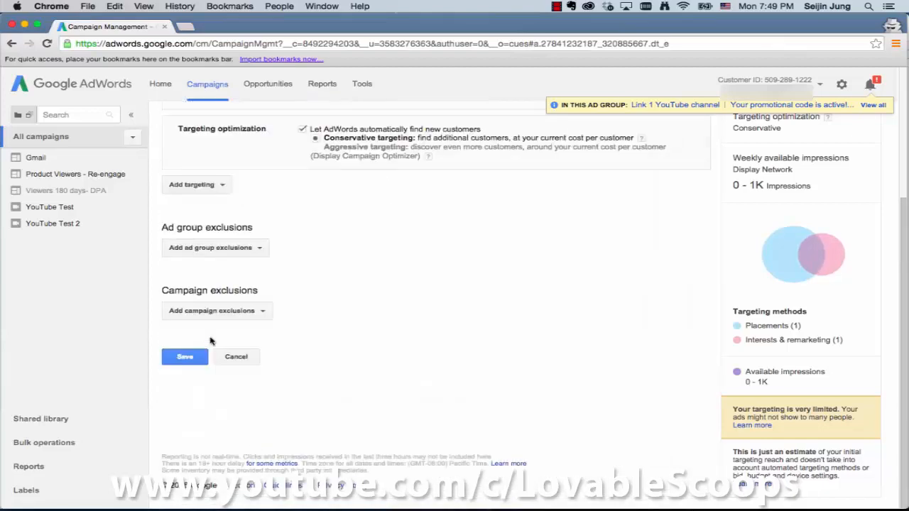
scroll(279, 353, "up", 3)
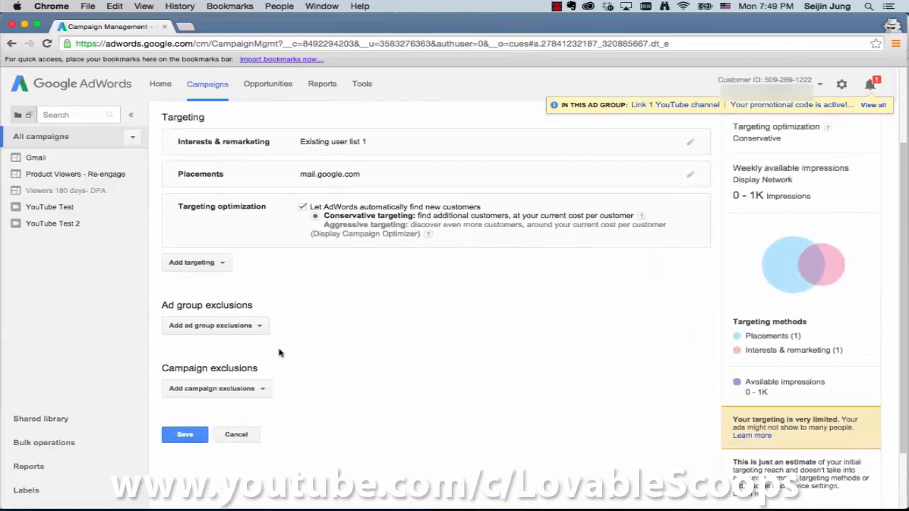
left_click(183, 436)
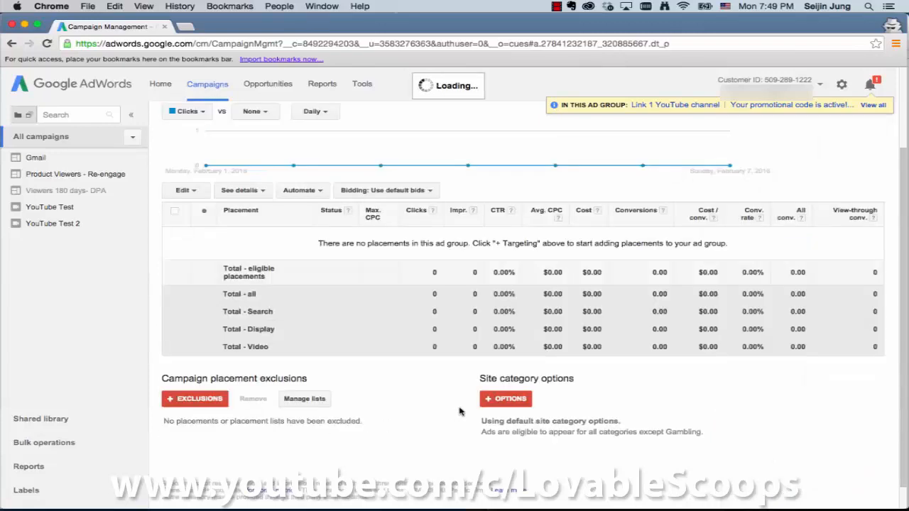
scroll(321, 314, "up", 3)
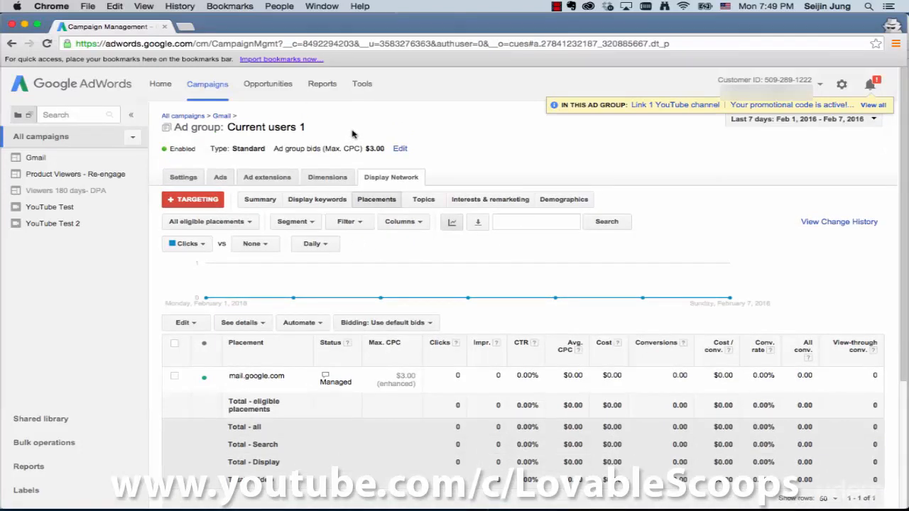
left_click(222, 117)
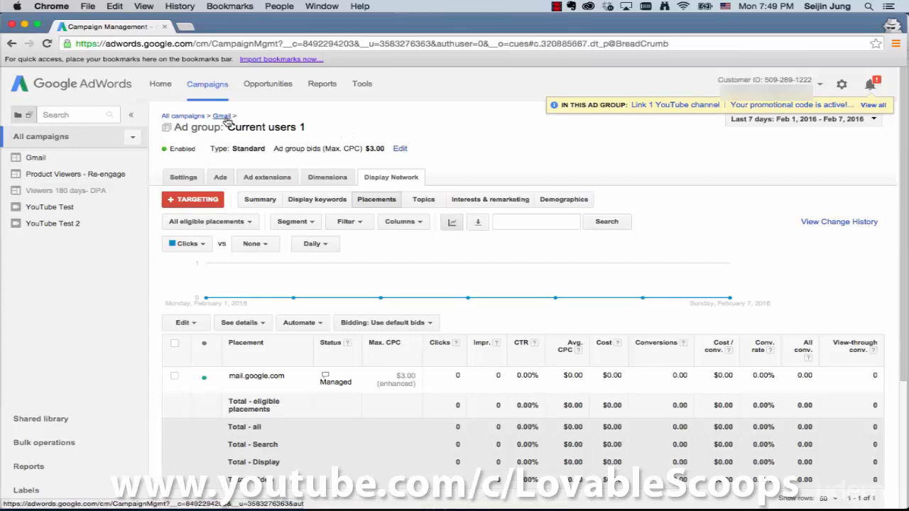